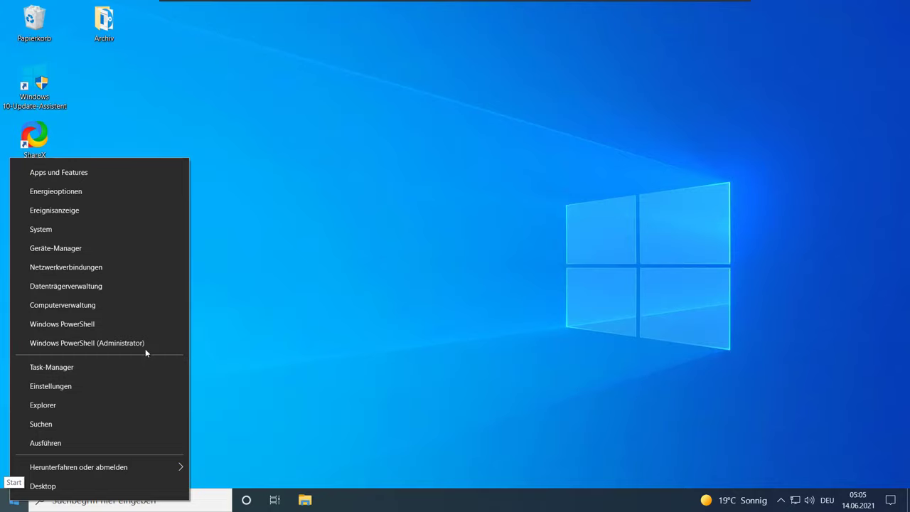
# Open the diagnostics and feedback settings linked from the Windows Insider Program page and choose optional diagnostic data
pyautogui.click(88, 386)
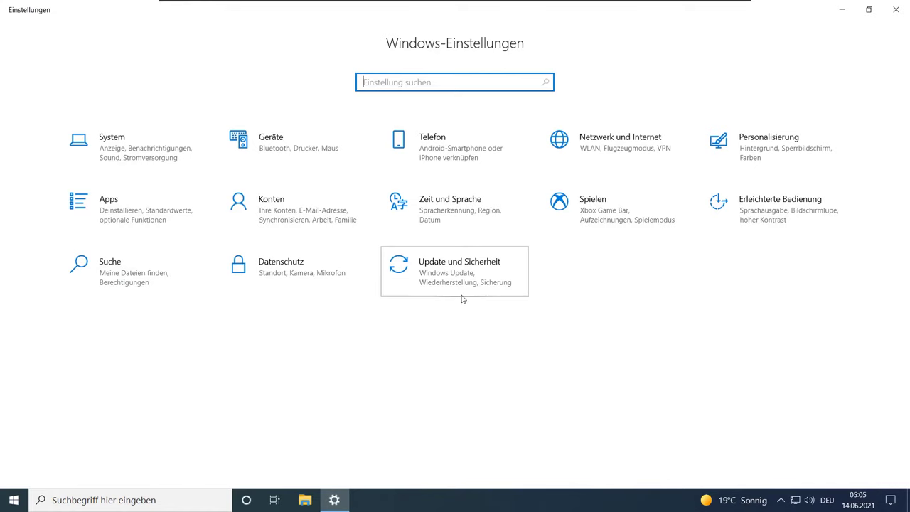
pyautogui.click(461, 299)
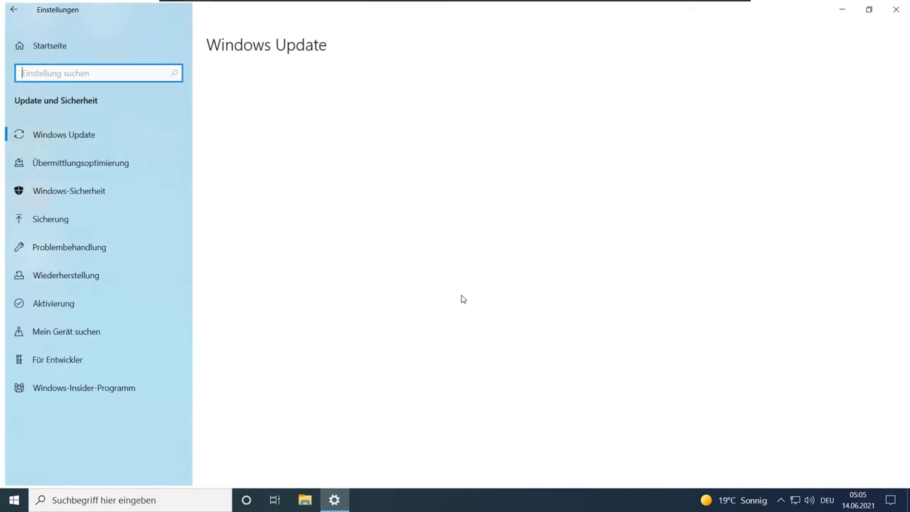
pyautogui.click(148, 392)
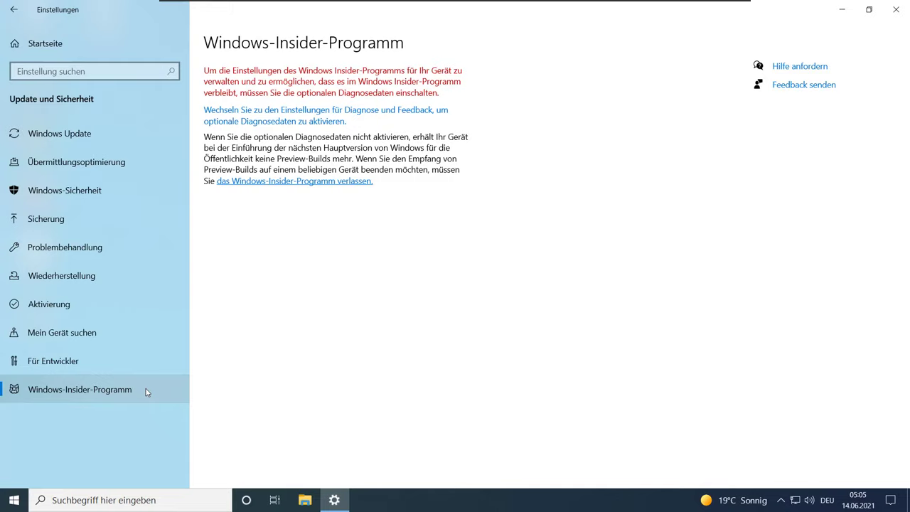
pyautogui.click(284, 115)
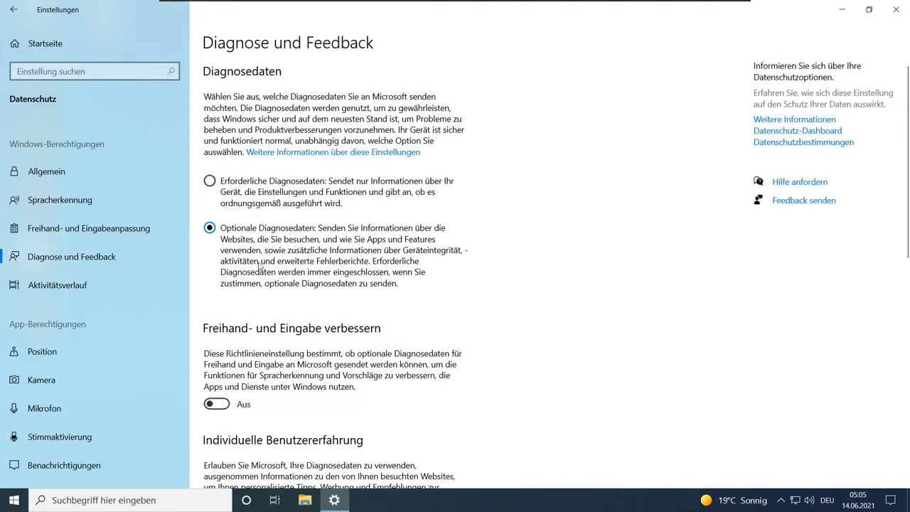
# Turn on inking and typing improvement, tailored experiences and diagnostic data viewing in the diagnostics settings
pyautogui.scroll(-3, 258, 269)
pyautogui.scroll(-5, 259, 269)
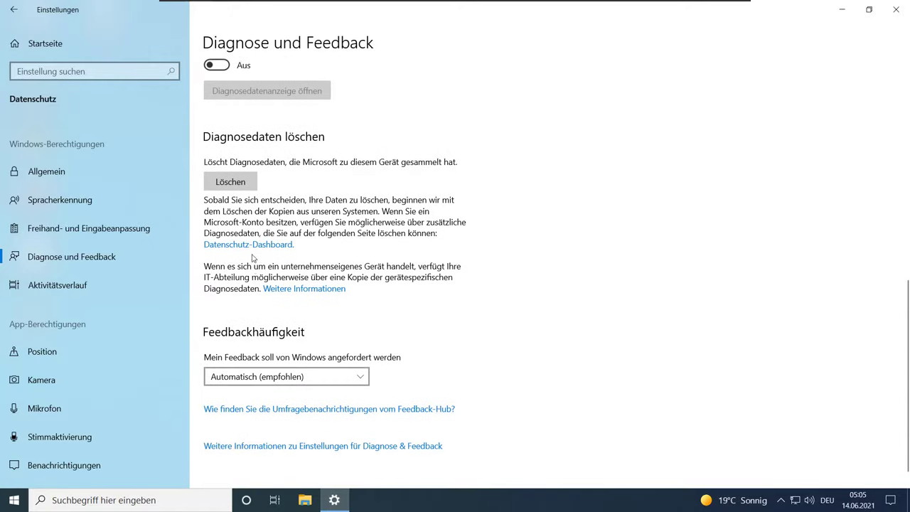
pyautogui.scroll(5, 260, 255)
pyautogui.scroll(5, 259, 255)
pyautogui.scroll(-8, 249, 252)
pyautogui.scroll(4, 227, 248)
pyautogui.click(216, 257)
pyautogui.click(216, 369)
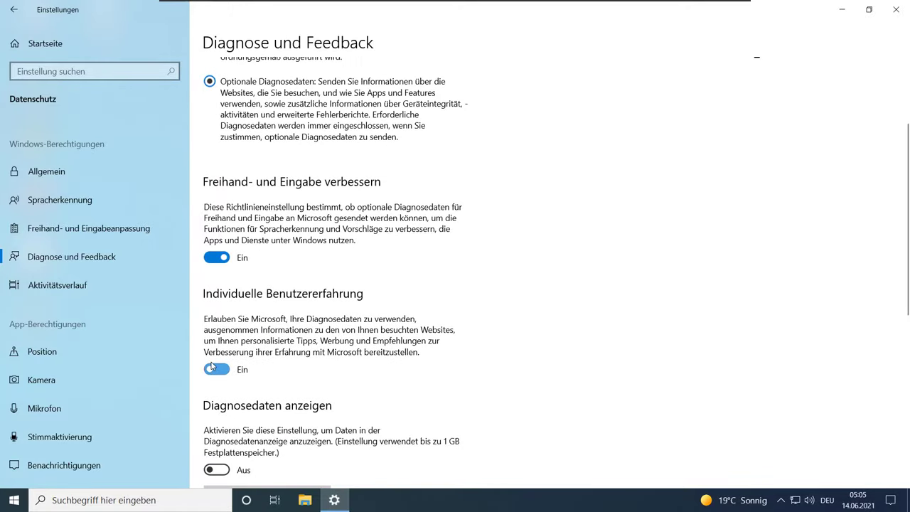
pyautogui.scroll(-3, 297, 373)
pyautogui.click(217, 249)
pyautogui.scroll(-3, 327, 277)
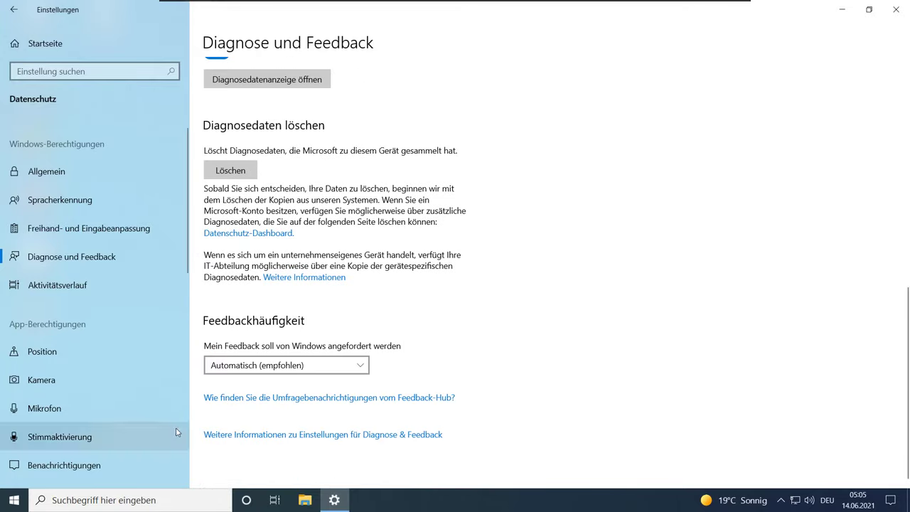
# Return to the Windows Insider Program page, register for the program, and accept and submit its agreement
pyautogui.click(8, 12)
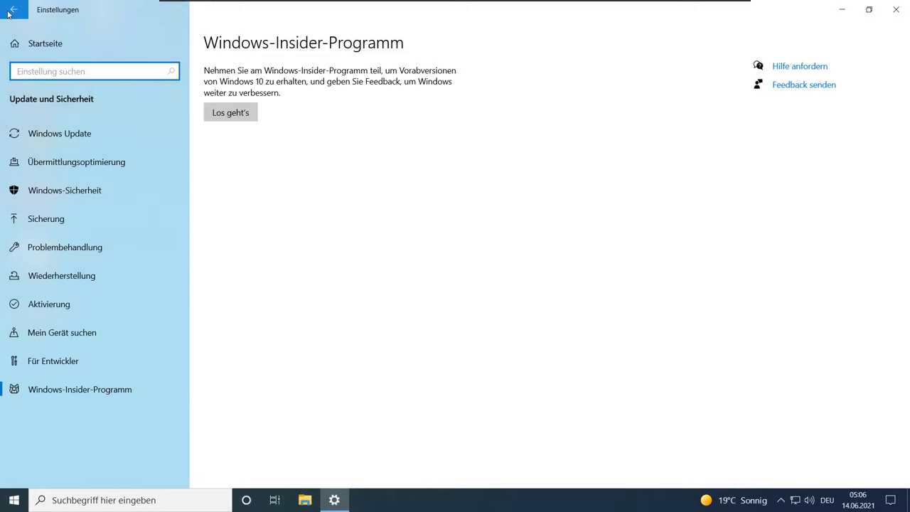
pyautogui.click(244, 113)
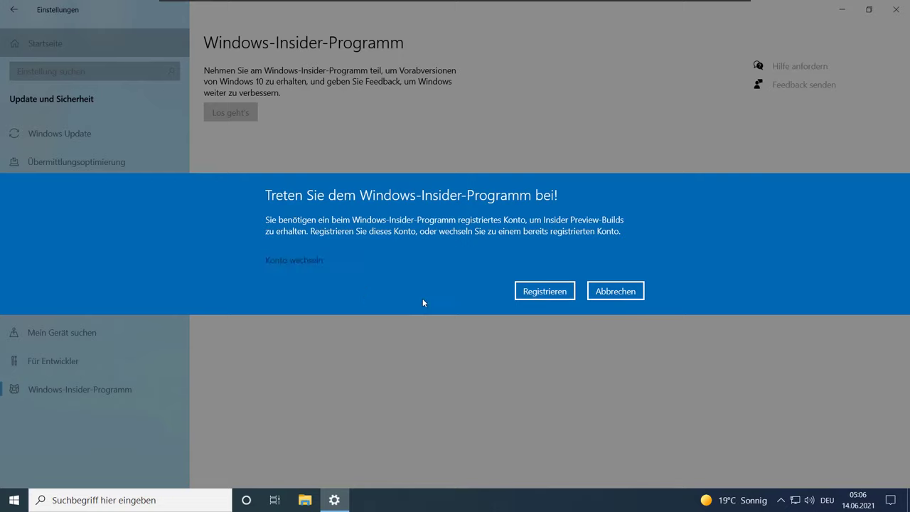
pyautogui.click(547, 288)
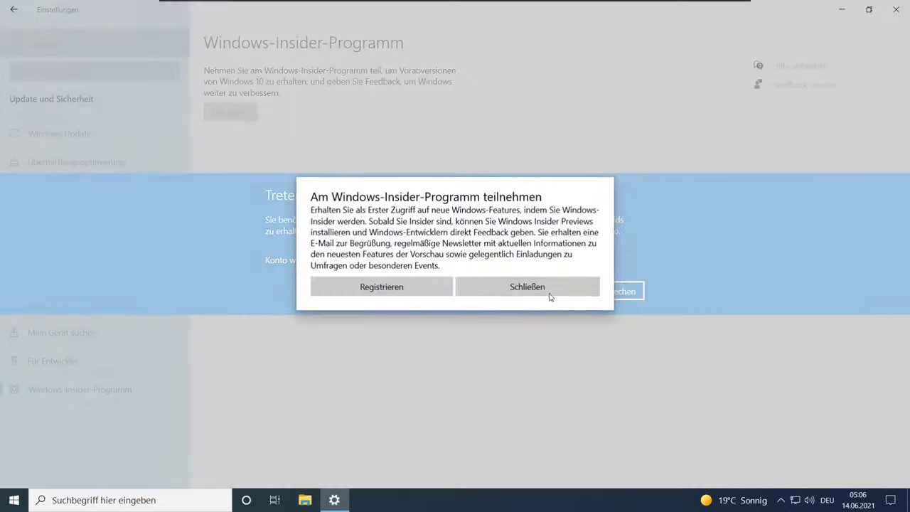
pyautogui.click(412, 287)
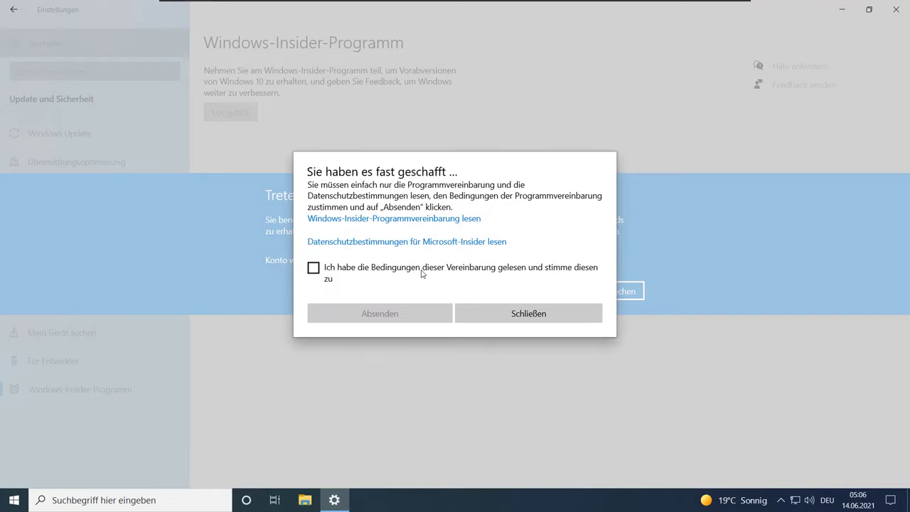
pyautogui.click(421, 276)
pyautogui.click(395, 313)
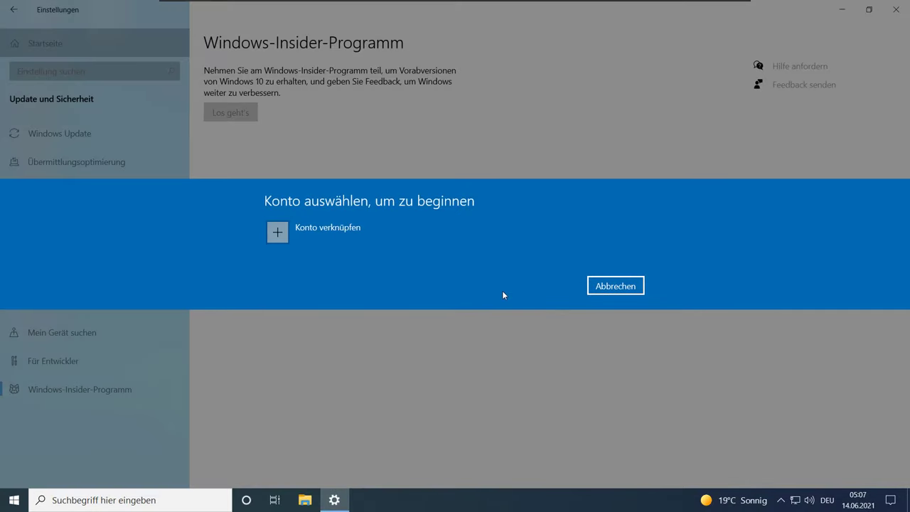
# Link an account to the Windows Insider Program enrolment
pyautogui.click(371, 228)
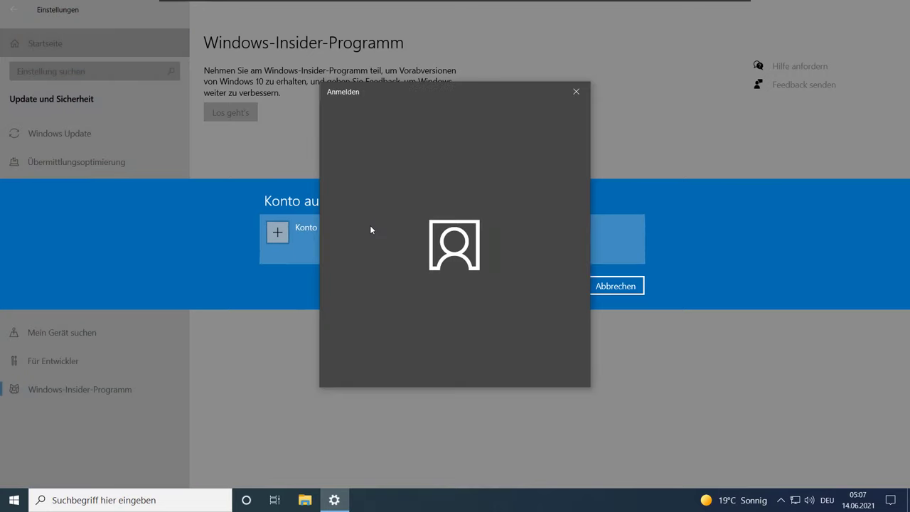
pyautogui.click(516, 362)
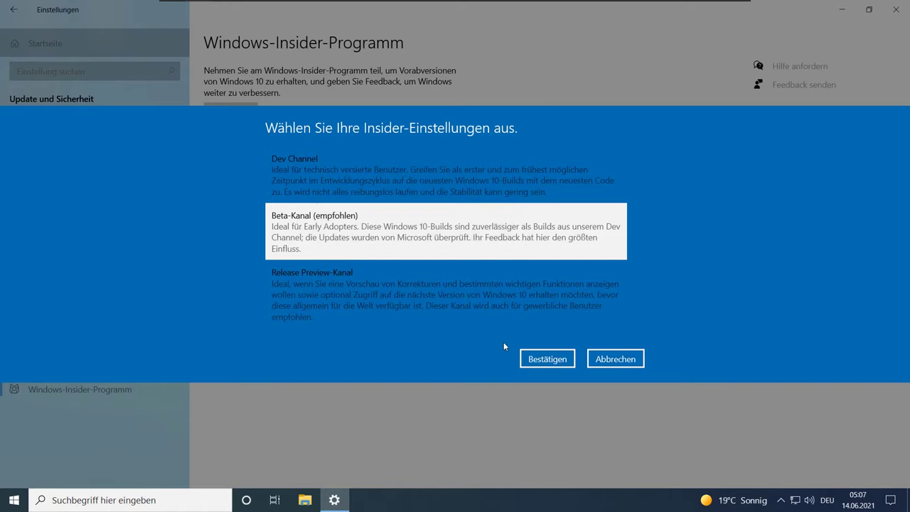
# Confirm the recommended Beta channel and the program terms, and restart the PC immediately
pyautogui.click(544, 359)
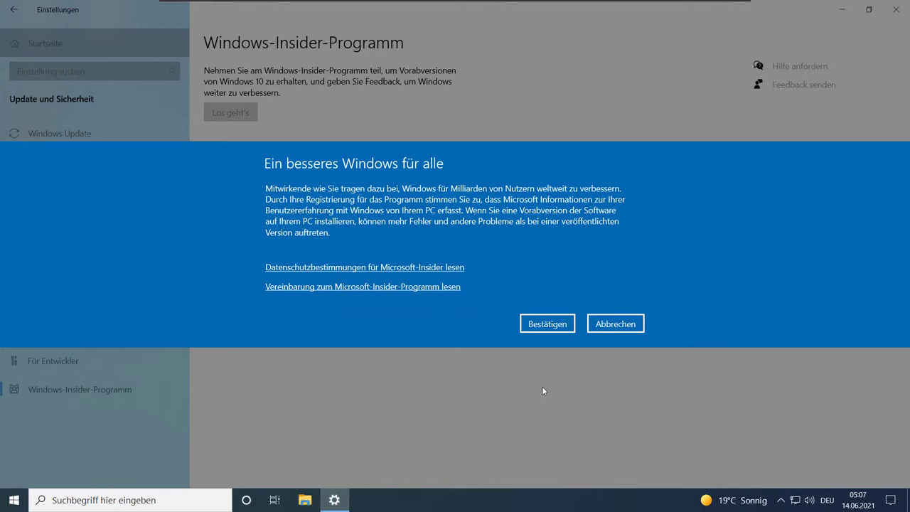
pyautogui.click(556, 331)
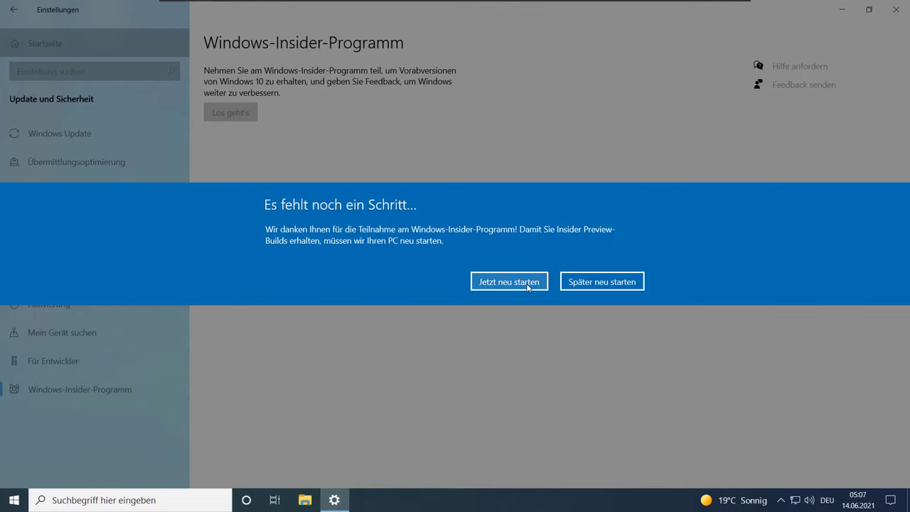
pyautogui.click(526, 281)
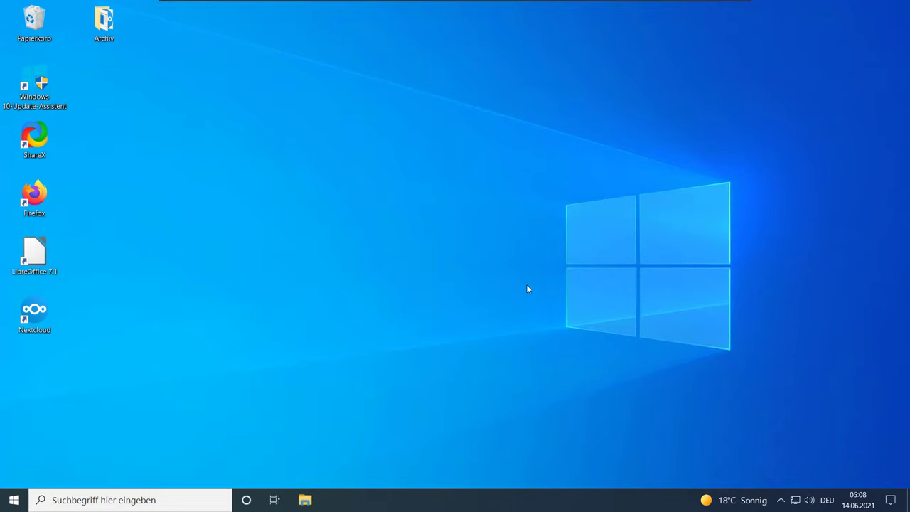
# Open Windows Update by searching for "updates" and retry the failed update installation
pyautogui.press('super')
pyautogui.write('upd')
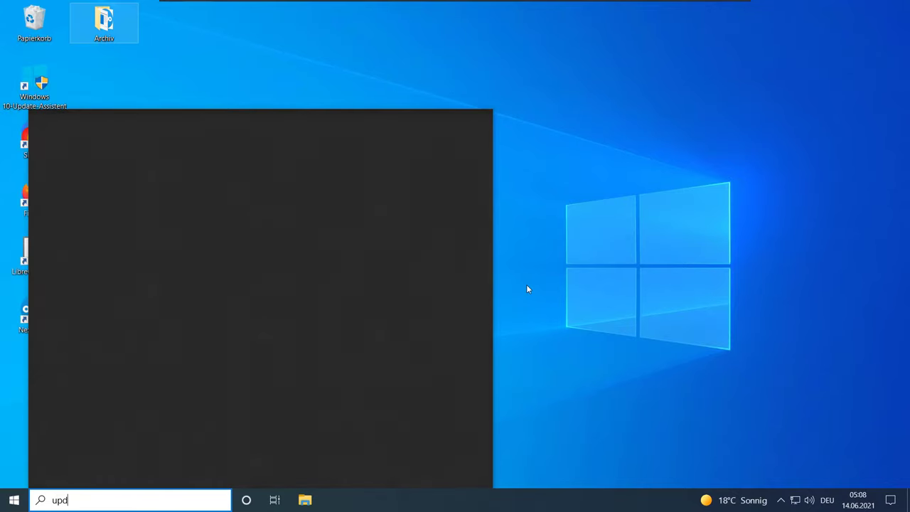
pyautogui.write('ates')
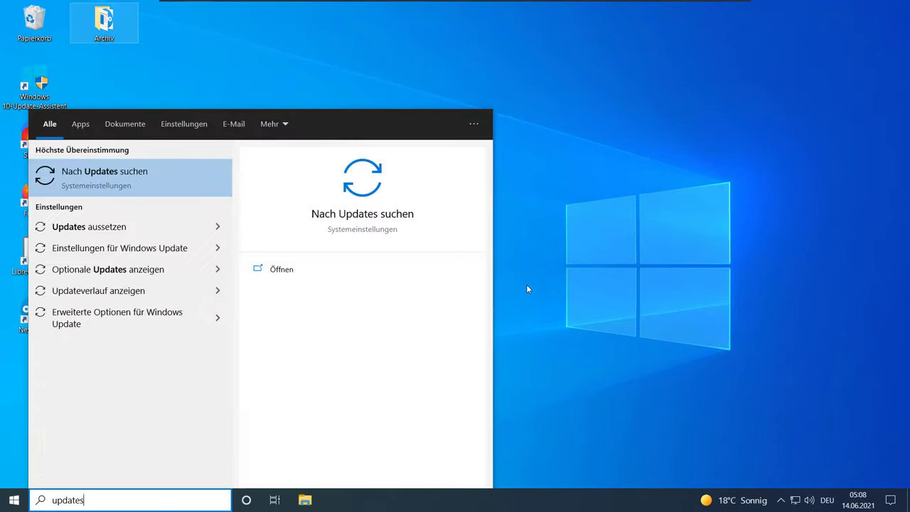
pyautogui.click(154, 186)
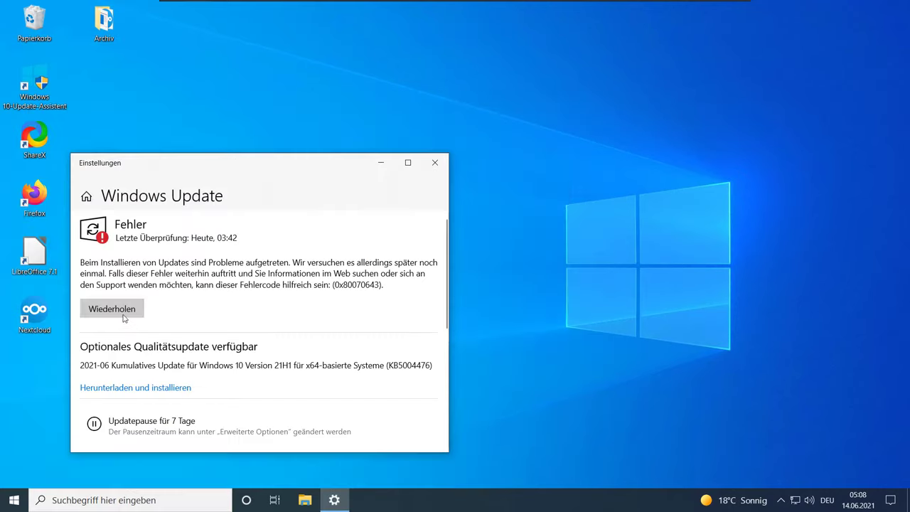
pyautogui.click(122, 313)
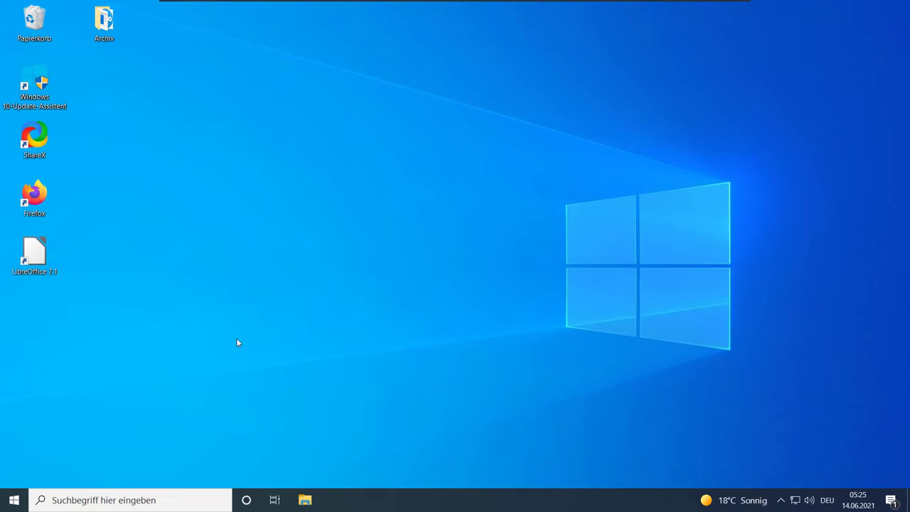
# Open the Windows Insider Program settings and switch the Insider channel to Dev Channel
pyautogui.click(13, 499)
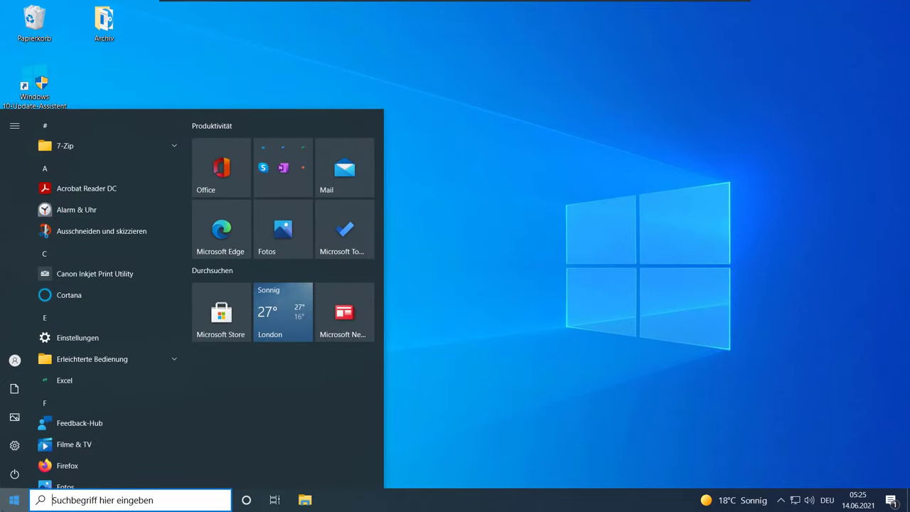
pyautogui.write('updat')
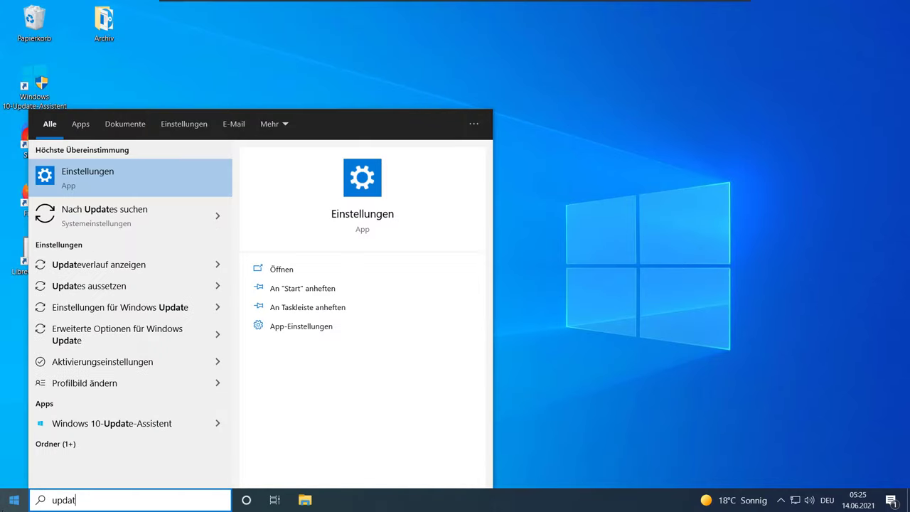
pyautogui.press('Down')
pyautogui.press('Return')
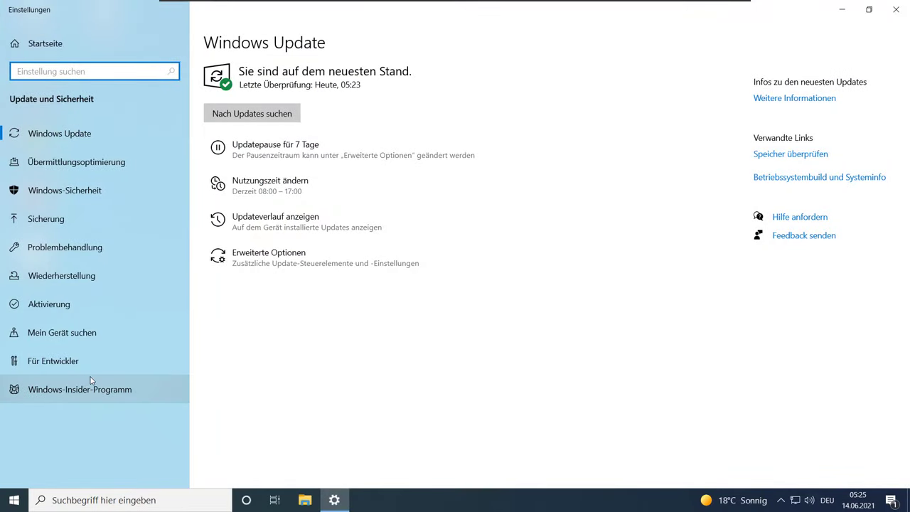
pyautogui.click(75, 403)
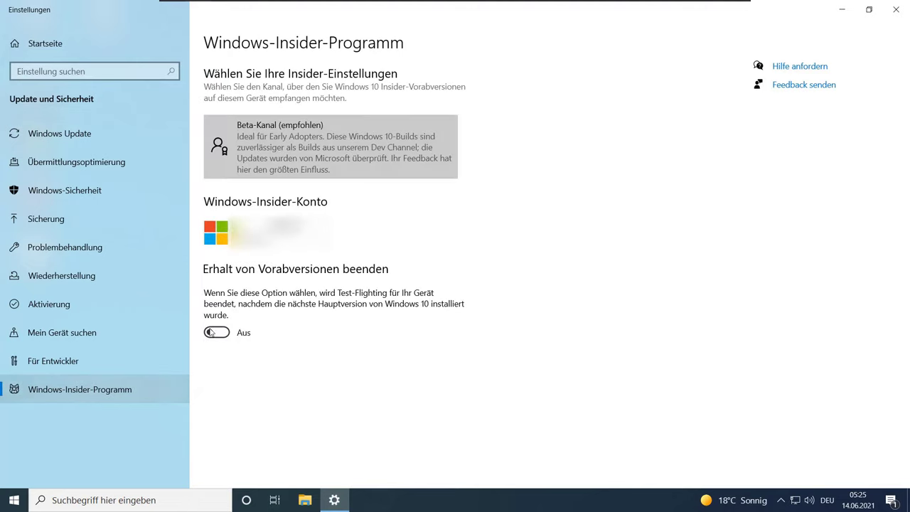
pyautogui.click(355, 150)
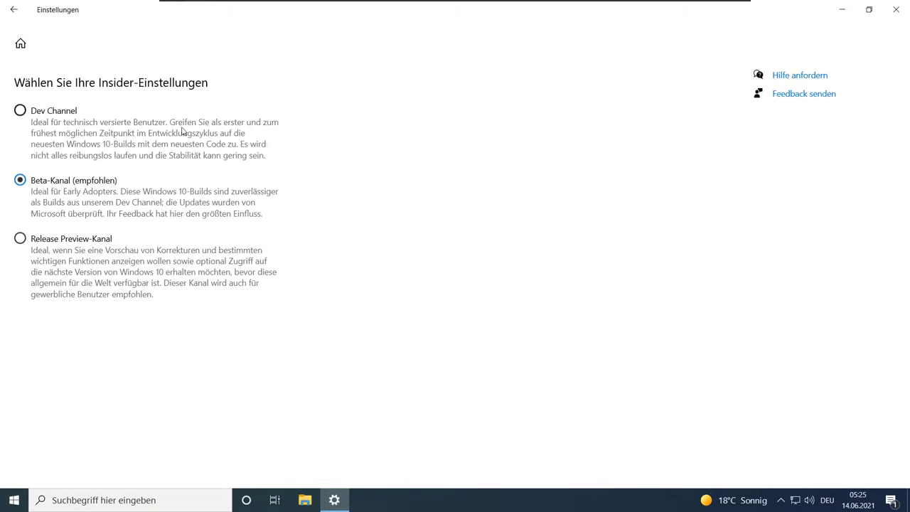
pyautogui.click(59, 125)
pyautogui.click(15, 17)
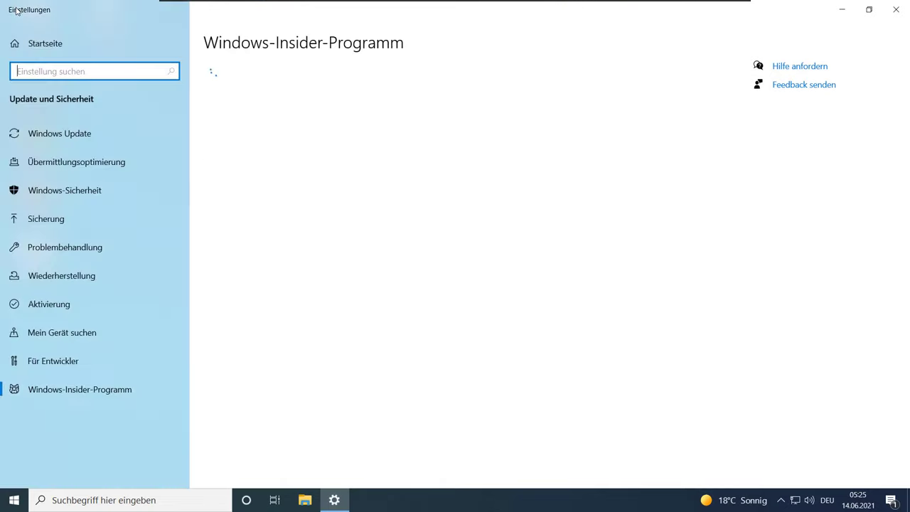
# Check for new updates in Windows Update
pyautogui.click(42, 134)
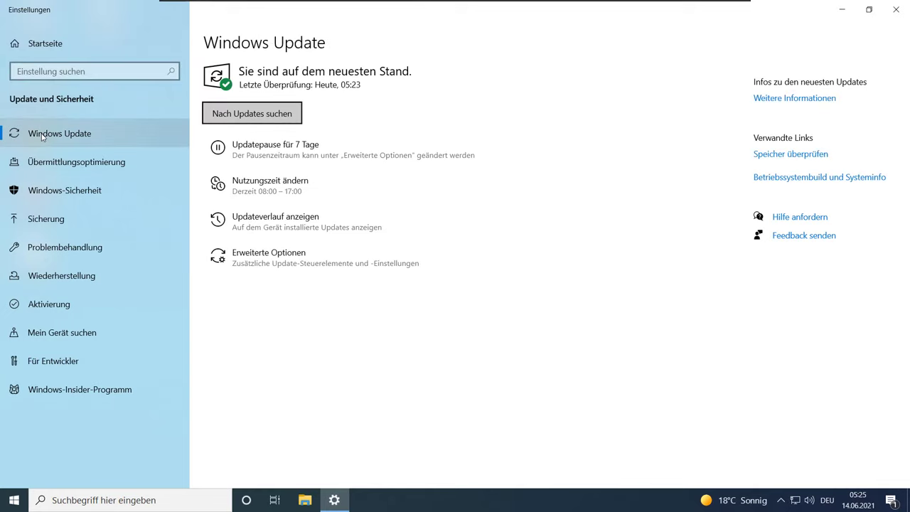
pyautogui.click(252, 114)
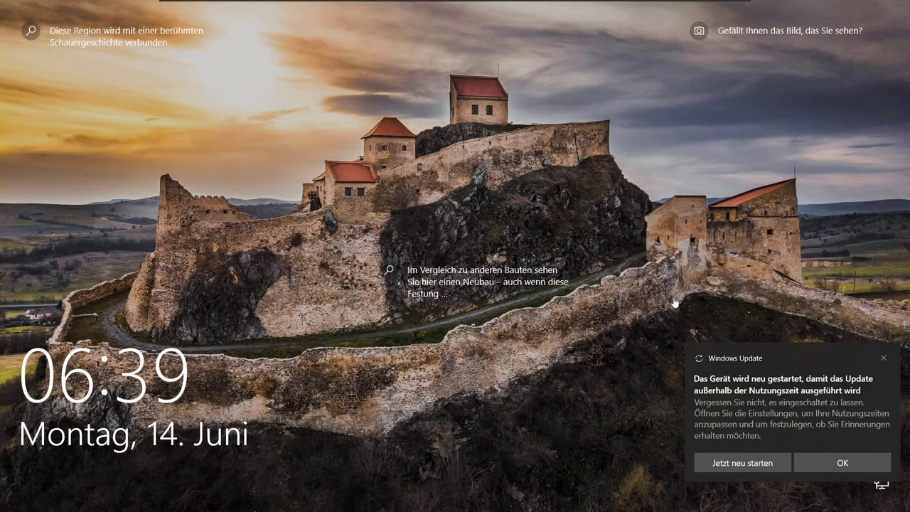
# Dismiss the lock screen and sign in to Windows by entering the account password
pyautogui.click(580, 183)
pyautogui.write('••')
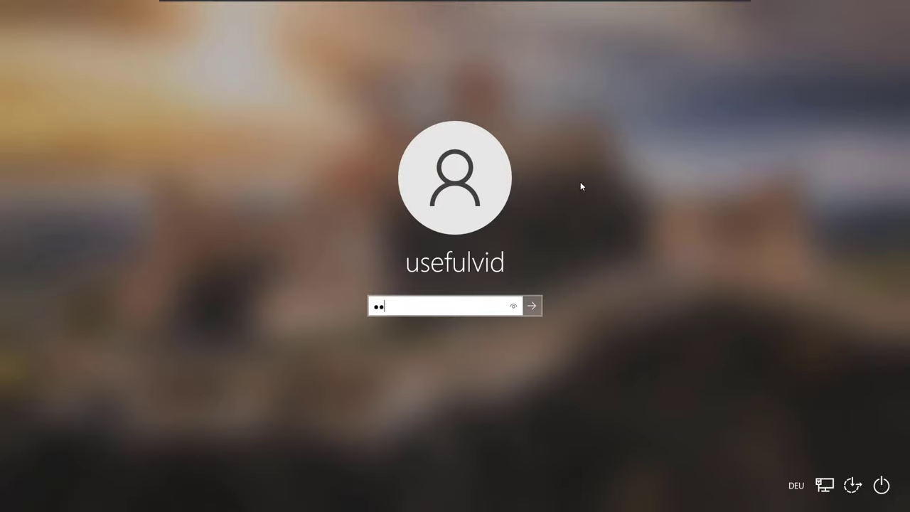
pyautogui.write('••••••••')
pyautogui.press('Return')
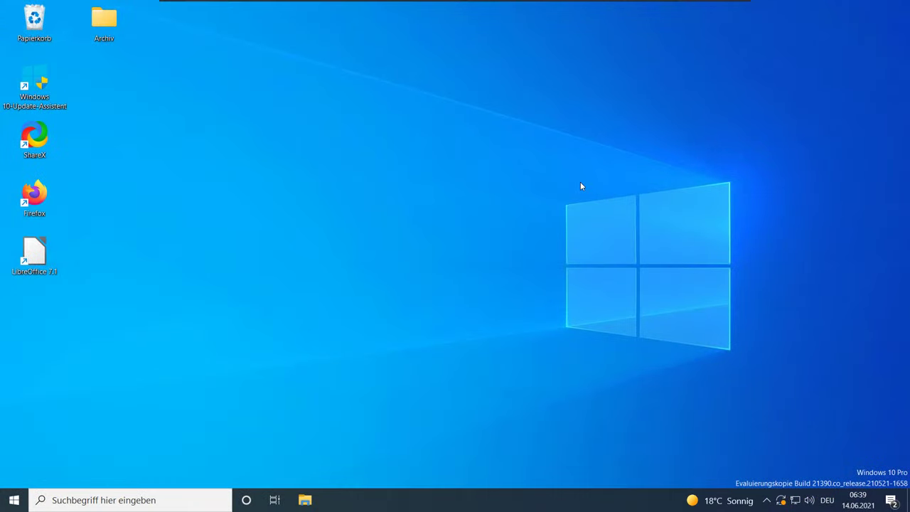
# Examine the icons in File Explorer with This PC (Dieser PC) expanded, and those in the Start menu
pyautogui.click(307, 500)
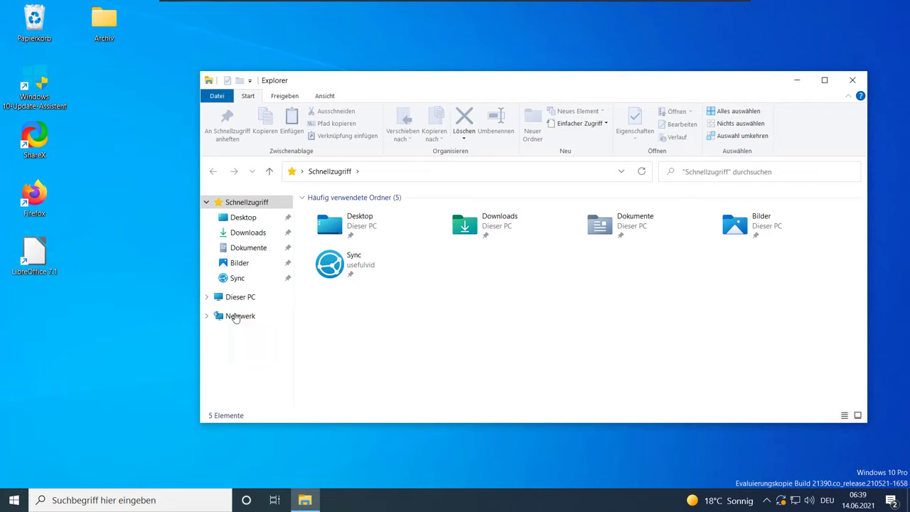
pyautogui.click(209, 296)
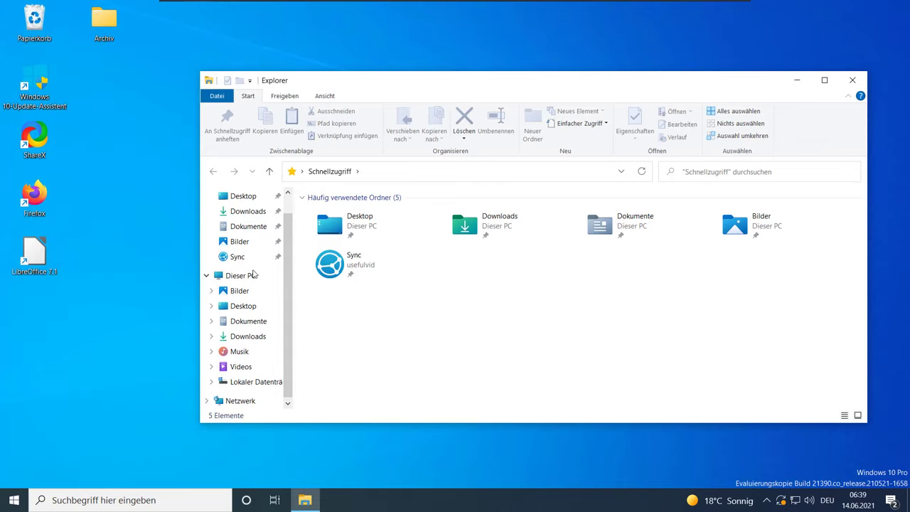
pyautogui.click(14, 501)
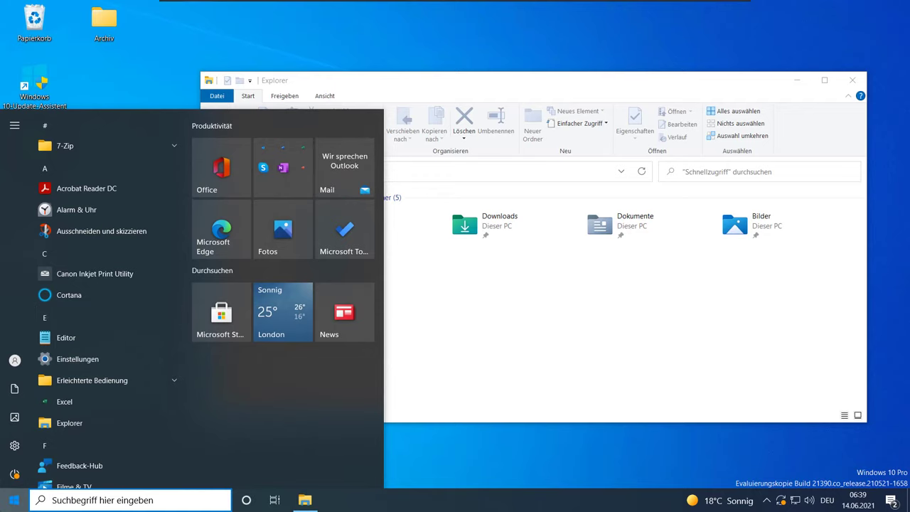
pyautogui.press('super+x')
pyautogui.click(554, 468)
# Review the Windows Update status and the Insider channel selection in the Update and Security settings
pyautogui.rightClick(19, 507)
pyautogui.click(64, 390)
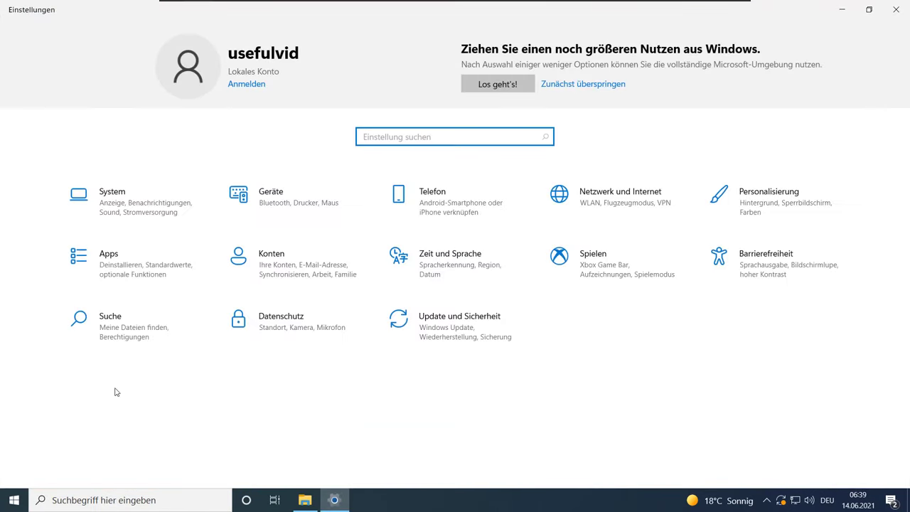
pyautogui.click(441, 337)
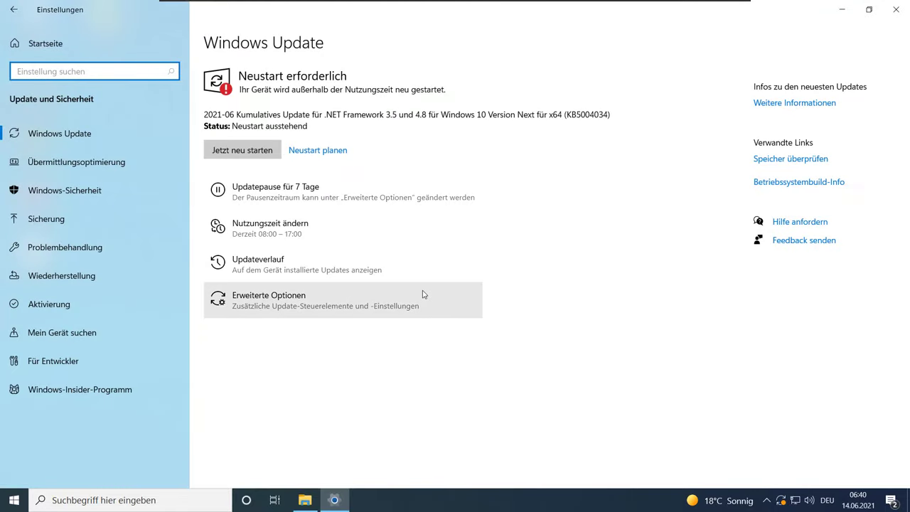
pyautogui.click(85, 378)
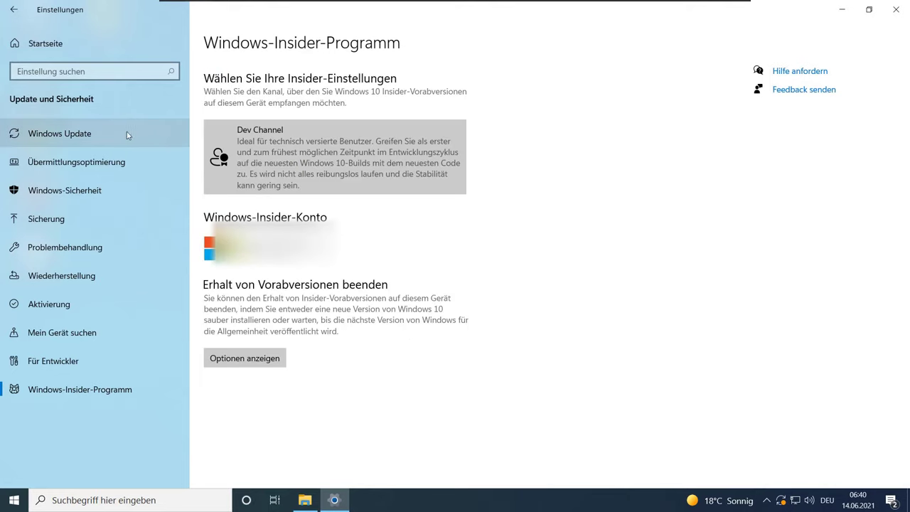
# Go back to Windows Update from the Settings home page and restart the PC immediately for the pending update
pyautogui.click(77, 45)
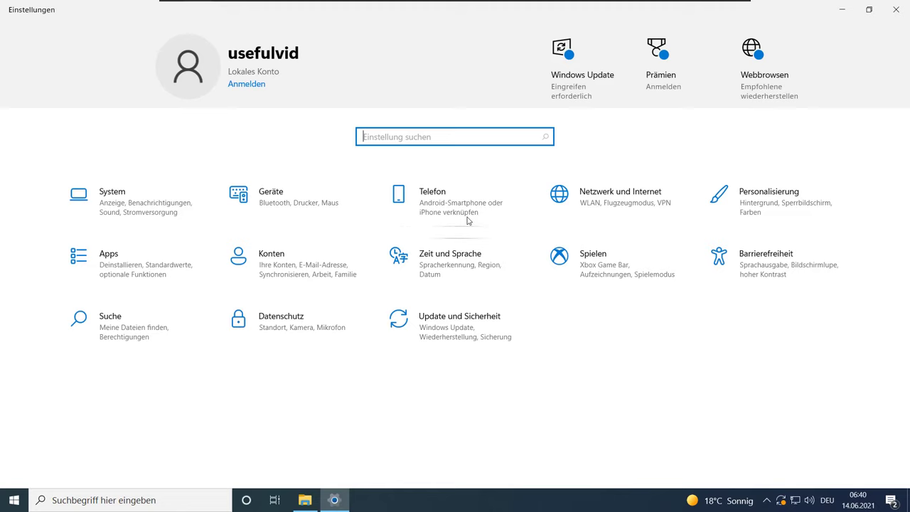
pyautogui.click(577, 95)
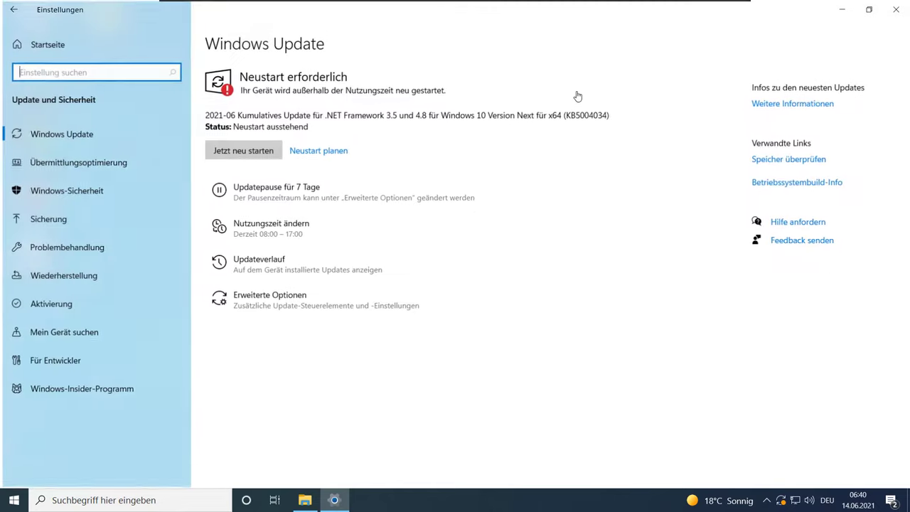
pyautogui.click(271, 149)
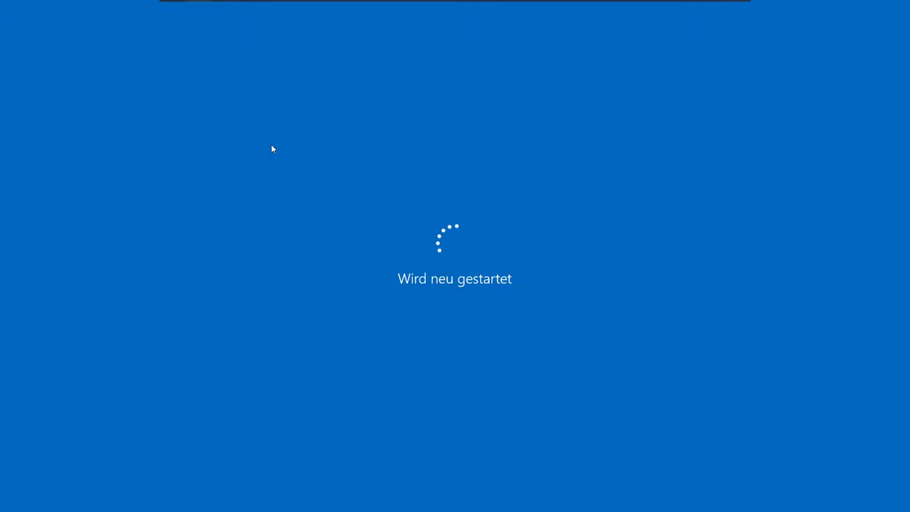